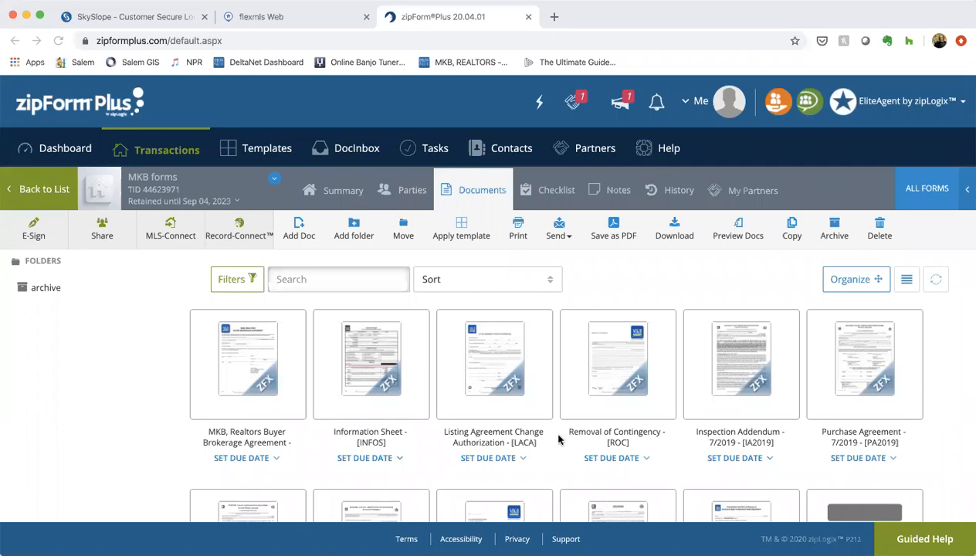
Save the MKB, Realtors Buyer Brokerage Agreement and Removal of Contingency forms to the device as a single PDF and download it
left_click(614, 234)
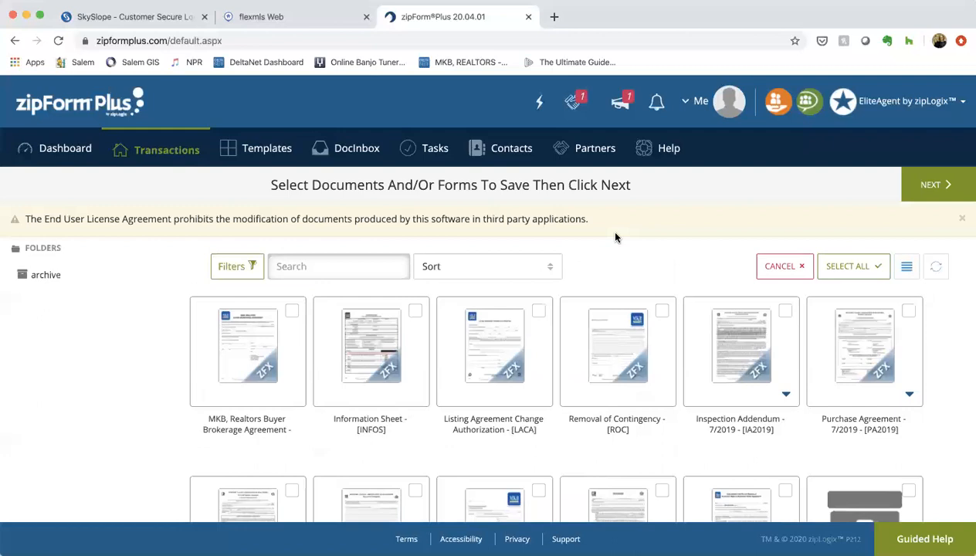
left_click(291, 311)
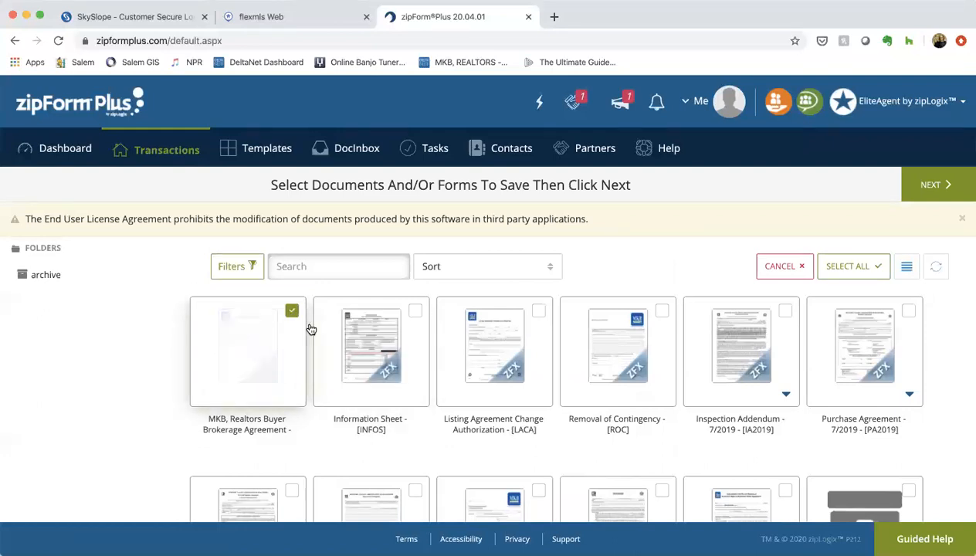
left_click(662, 311)
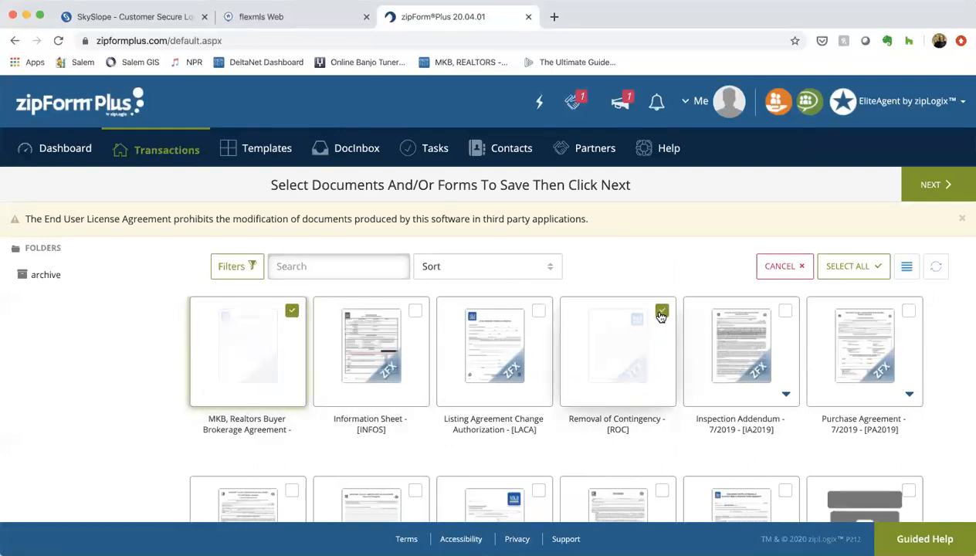
left_click(953, 186)
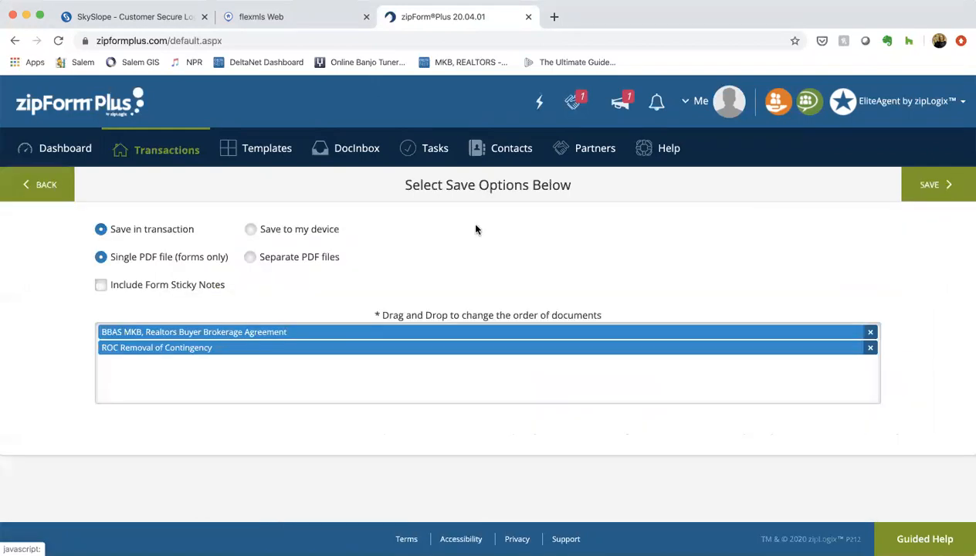
left_click(300, 234)
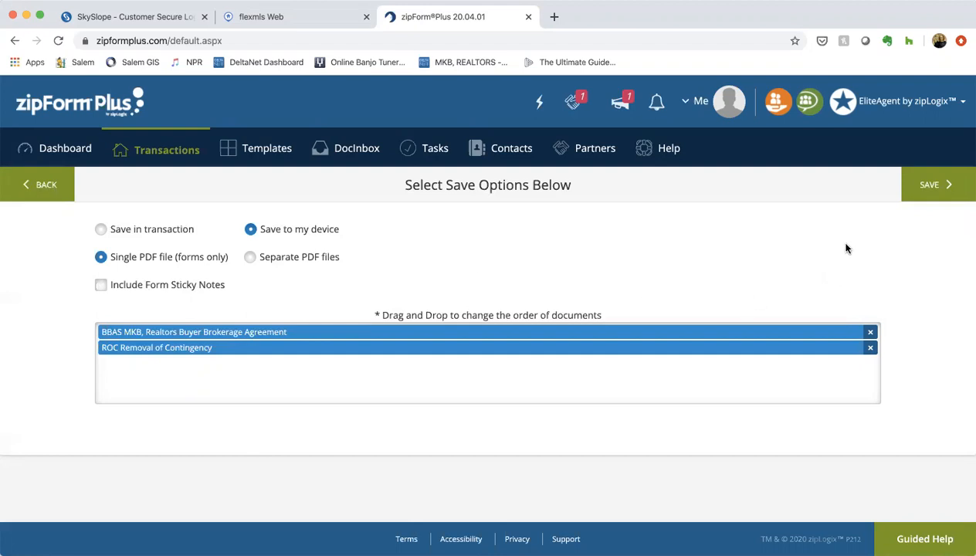
left_click(927, 195)
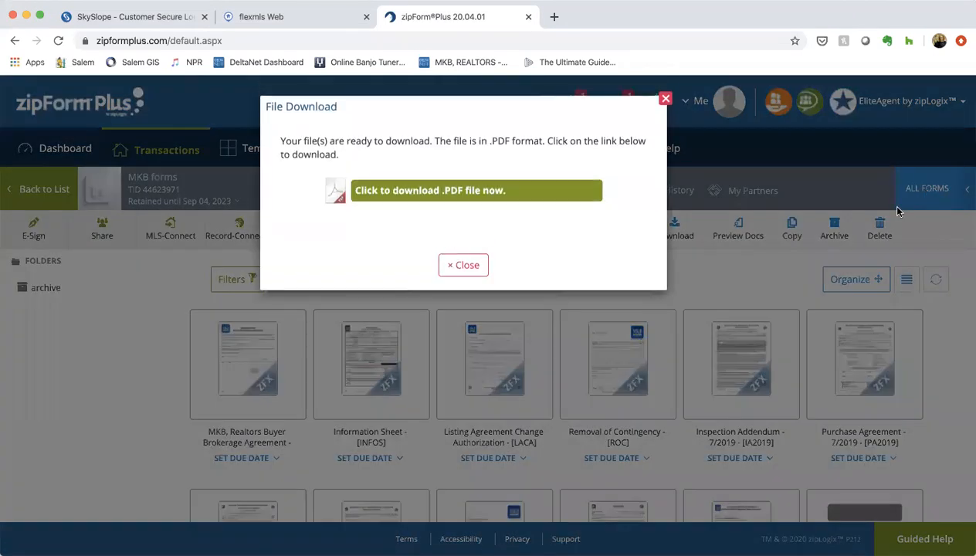
left_click(403, 194)
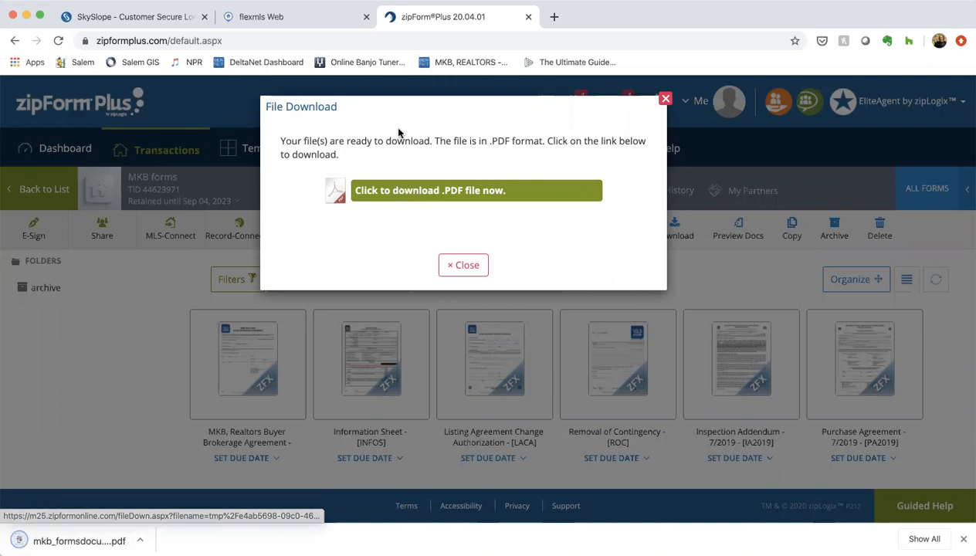
Go to skyslope.com and sign in to the SkySlope account with the filled-in credentials
left_click(166, 41)
type("skys")
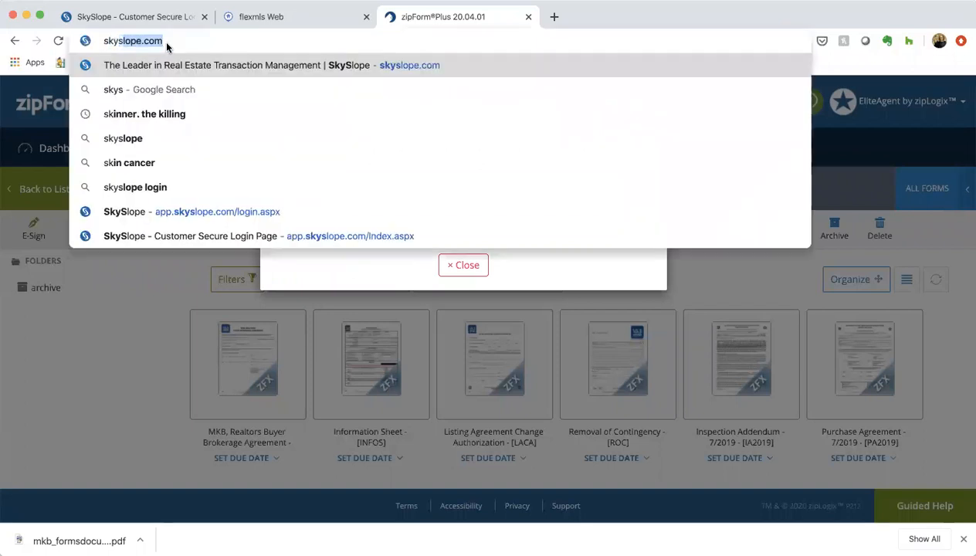
key("Return")
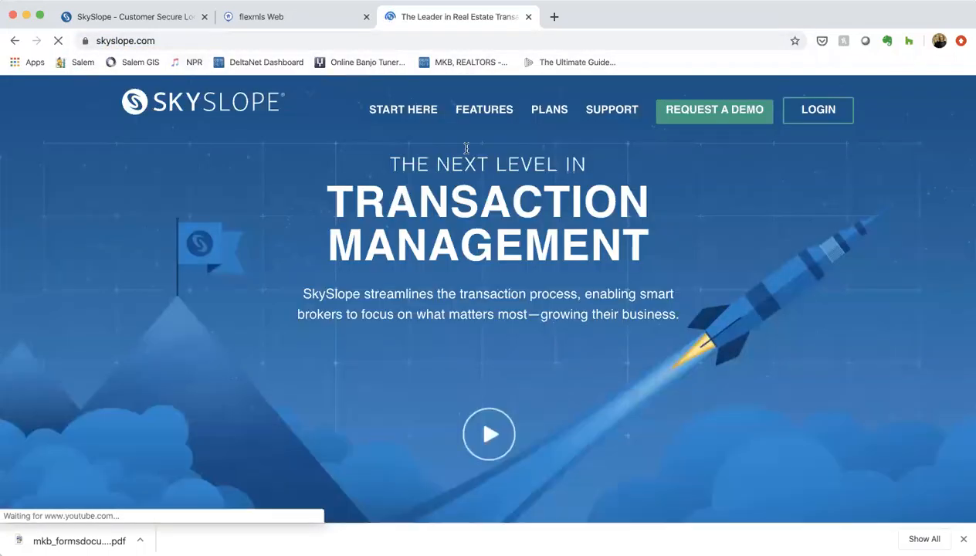
left_click(819, 111)
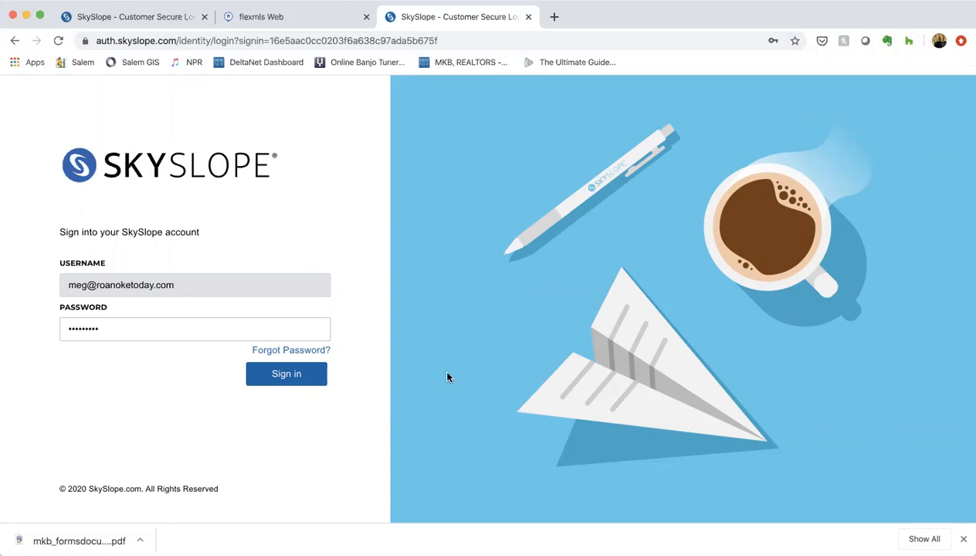
left_click(297, 383)
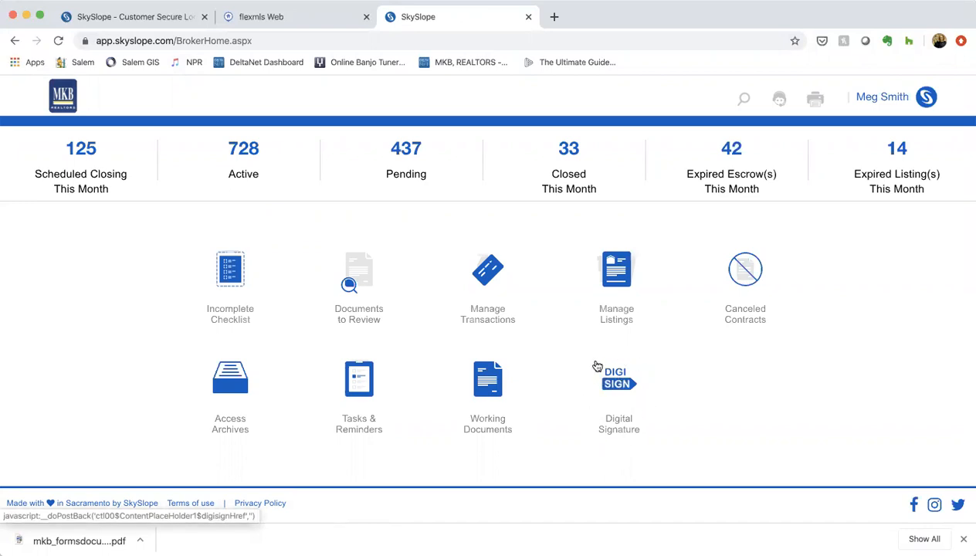
Start a new DigiSign envelope with no property and upload mkb_formsdocuments__1_.pdf as its document
left_click(625, 387)
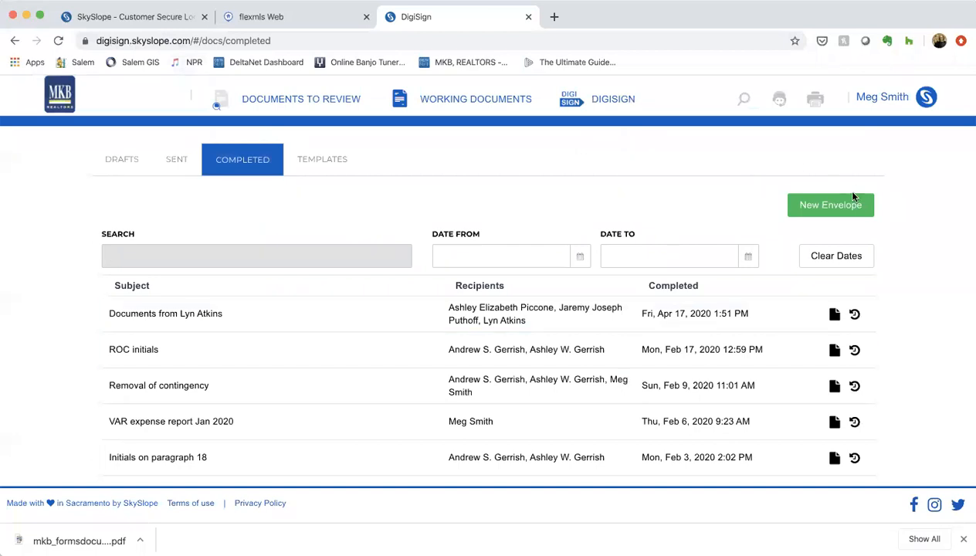
left_click(825, 205)
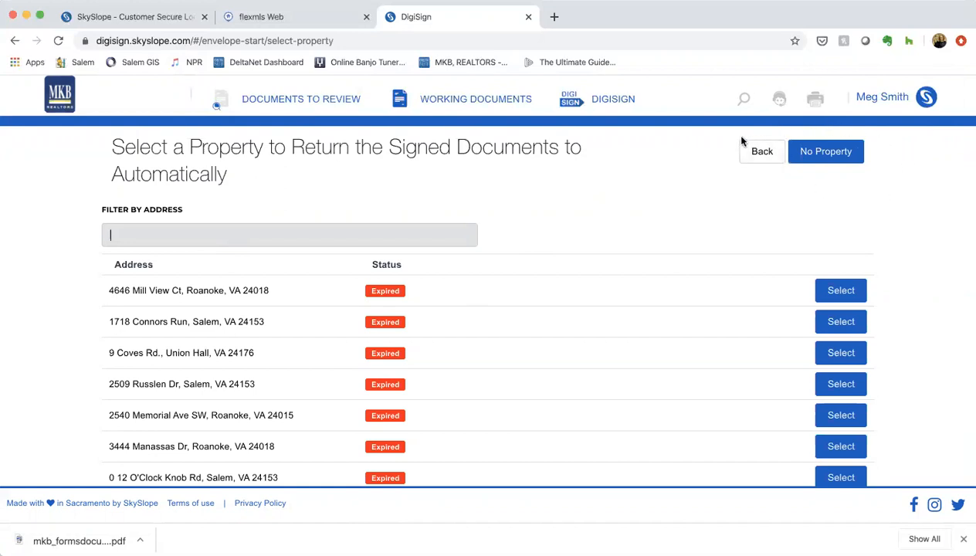
left_click(816, 157)
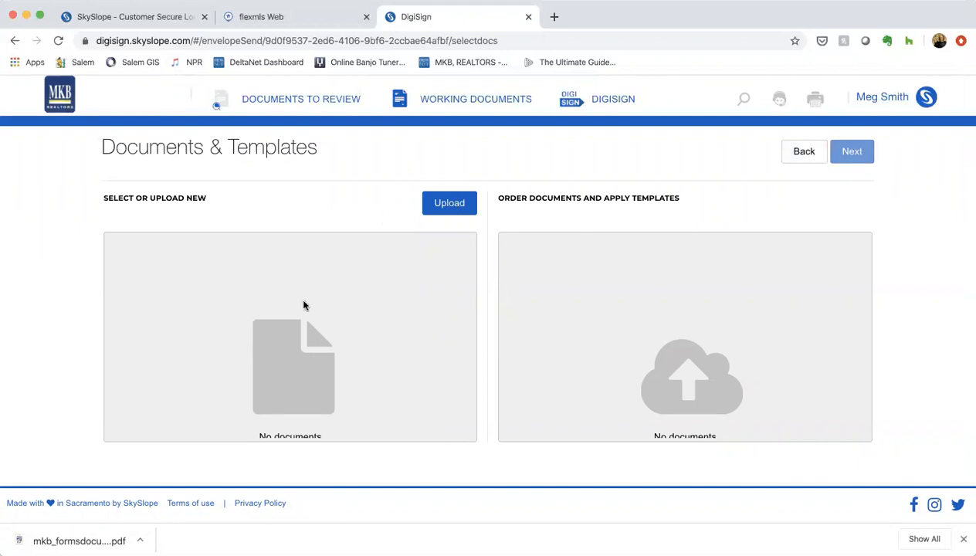
left_click(447, 207)
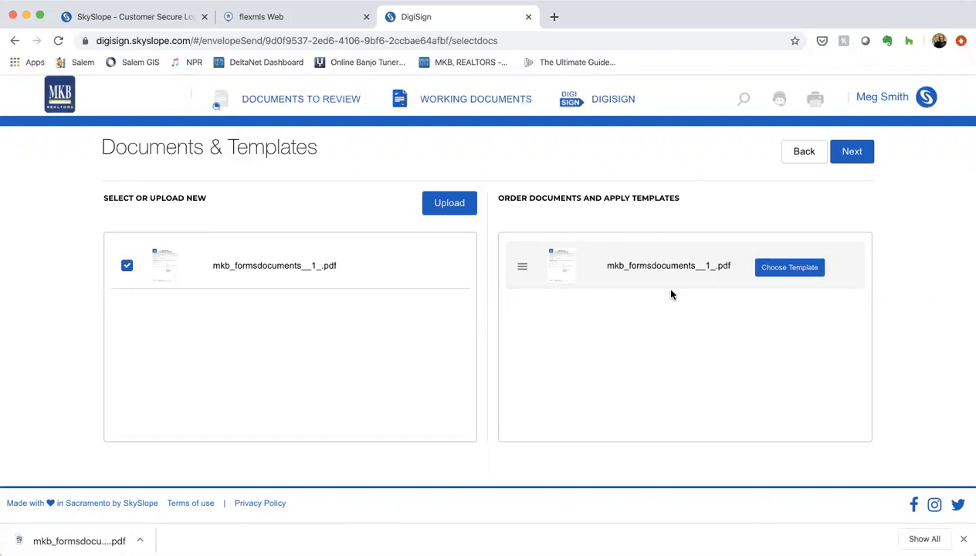
left_click(853, 154)
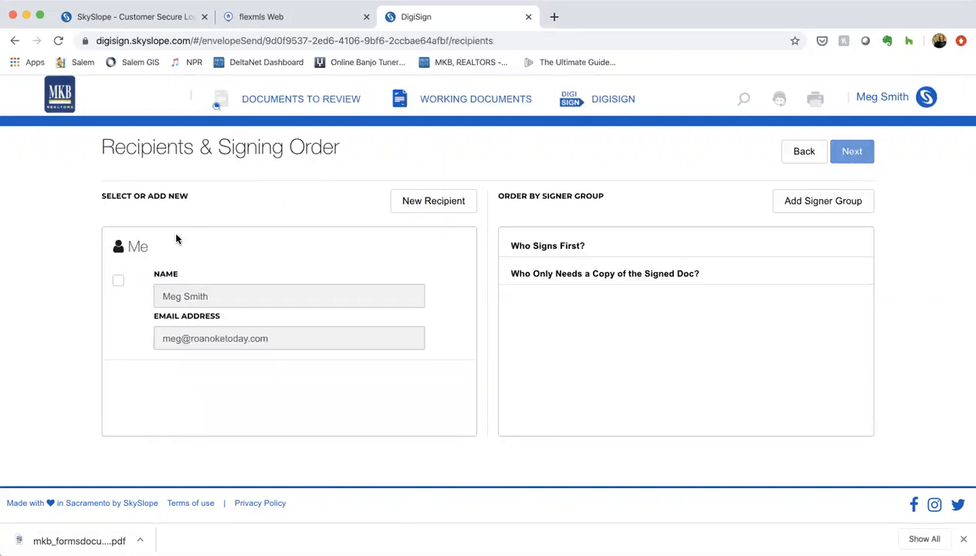
Include the account holder as a signer and enter a new recipient named Seller 1 with the seller's email address
left_click(118, 281)
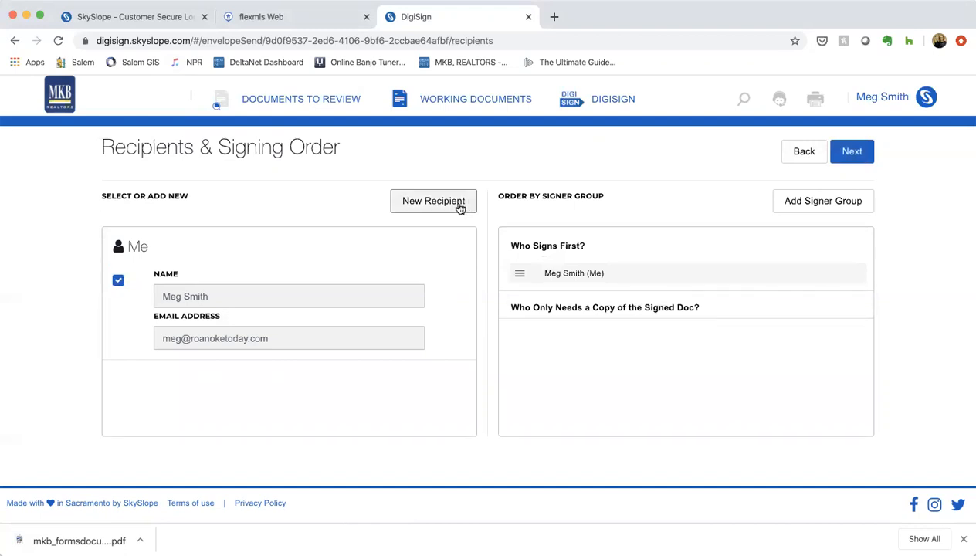
left_click(432, 206)
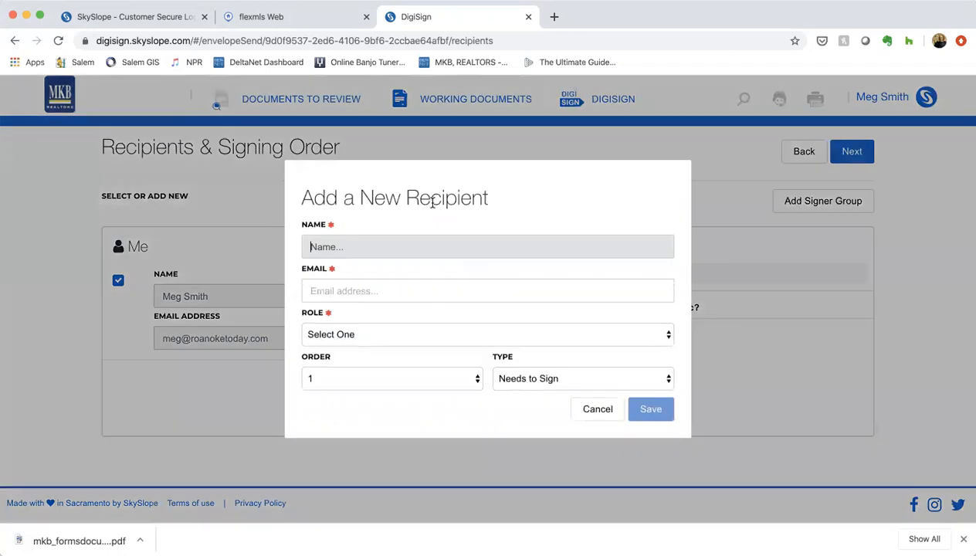
type("Seller 1")
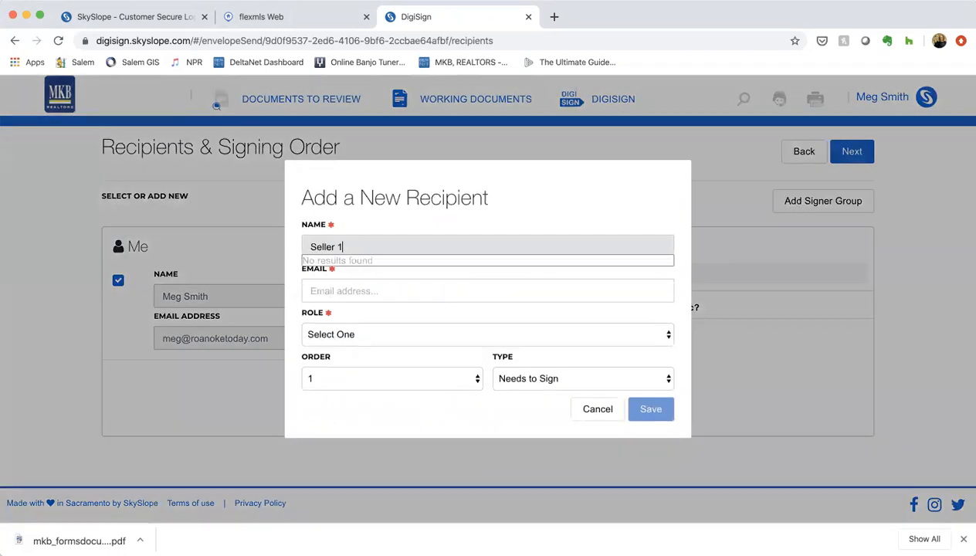
key("Tab")
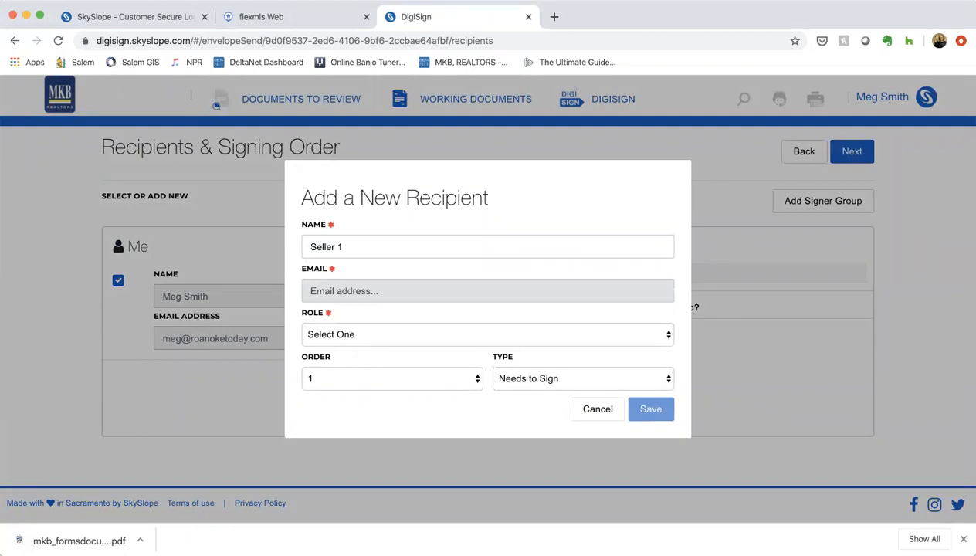
type("seller")
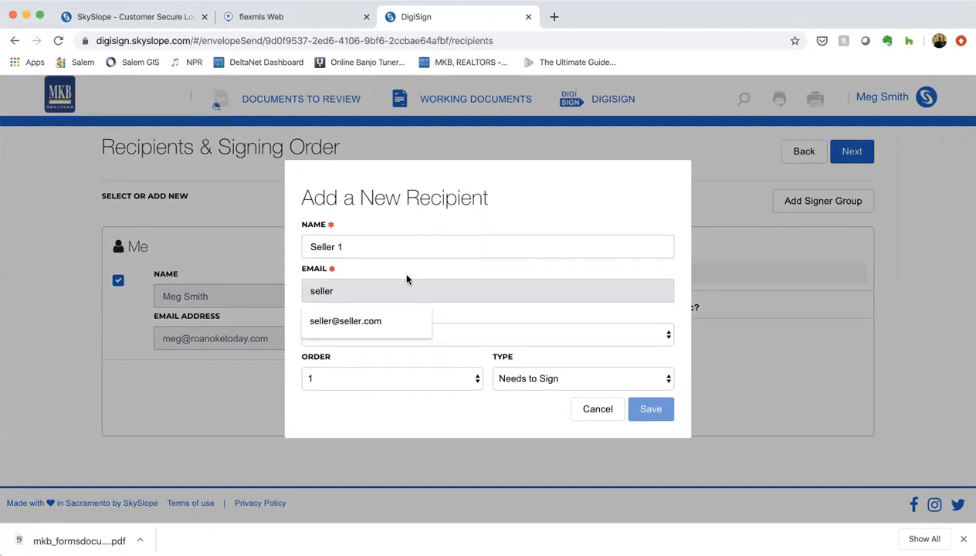
left_click(361, 320)
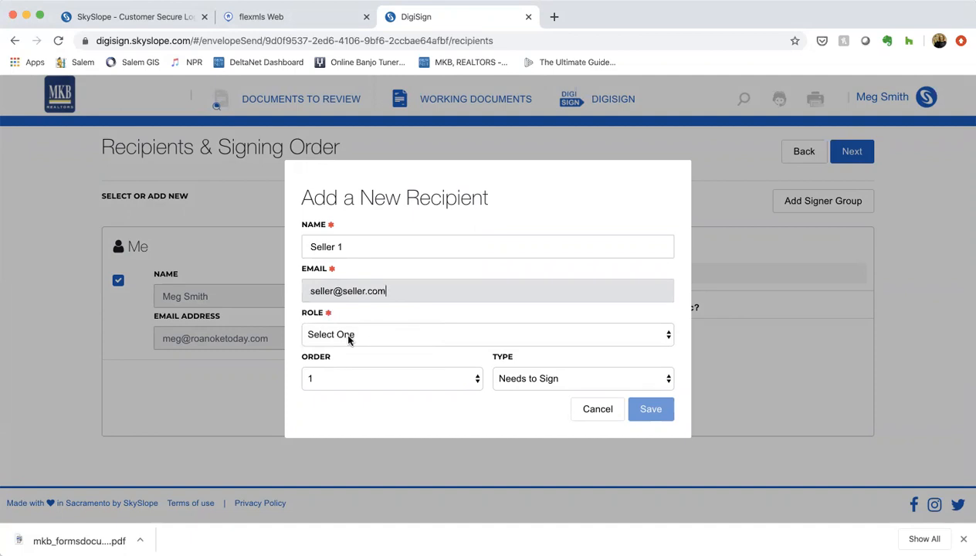
Give the new recipient the Seller / Landlord role and the Needs to Sign type, save it, and continue to field placement
left_click(348, 335)
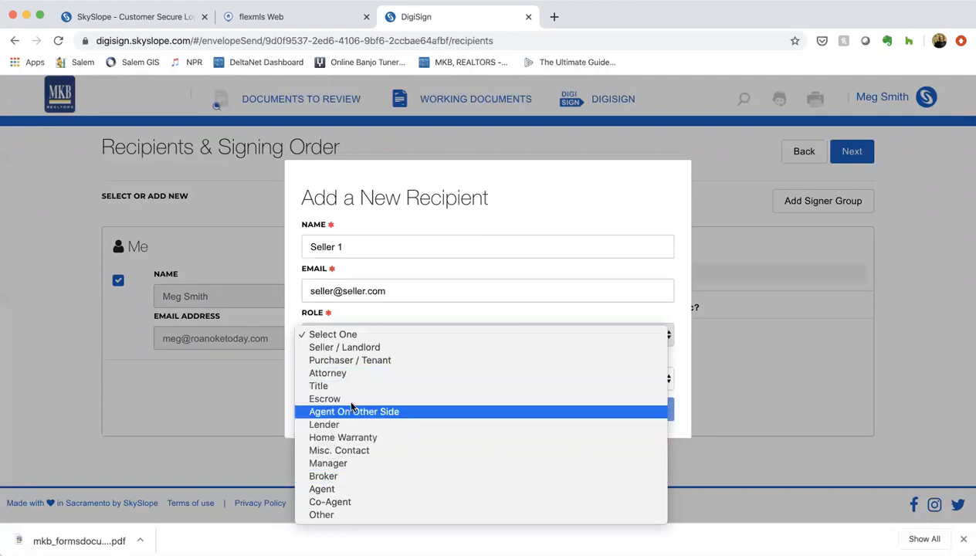
left_click(360, 348)
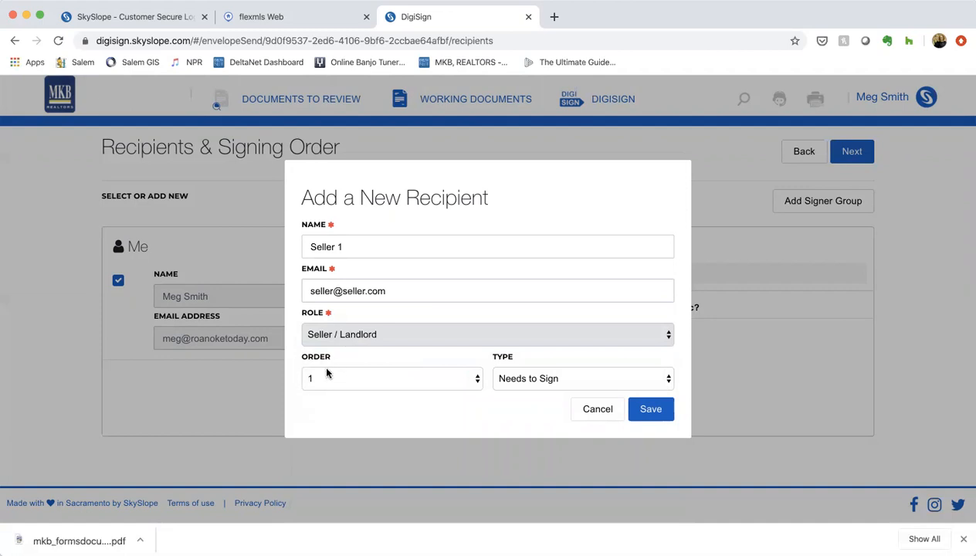
left_click(516, 384)
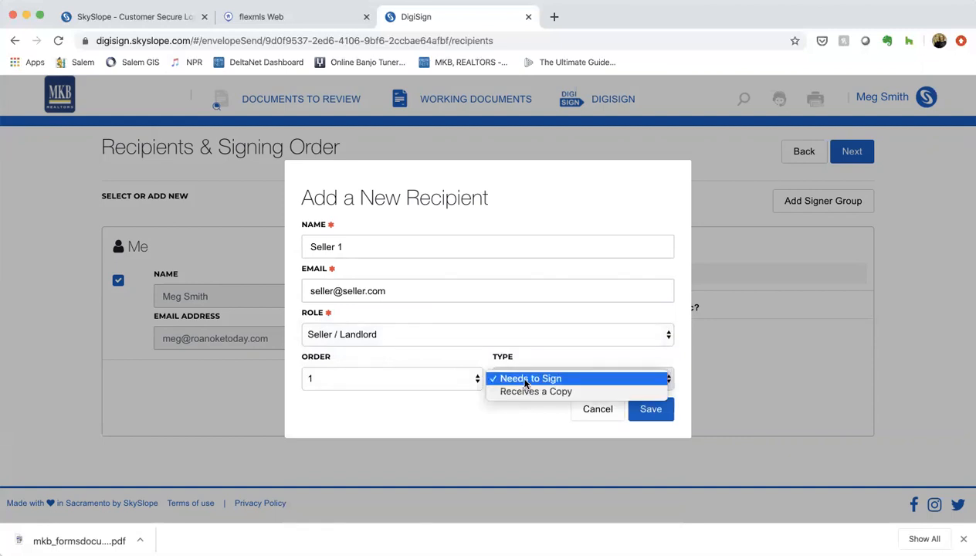
left_click(527, 381)
left_click(662, 411)
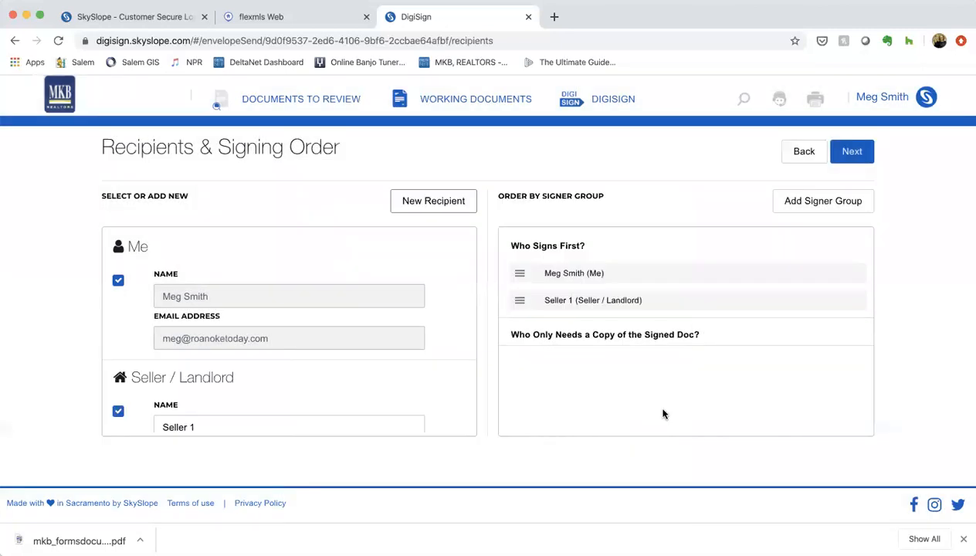
scroll(272, 316, "down", 2)
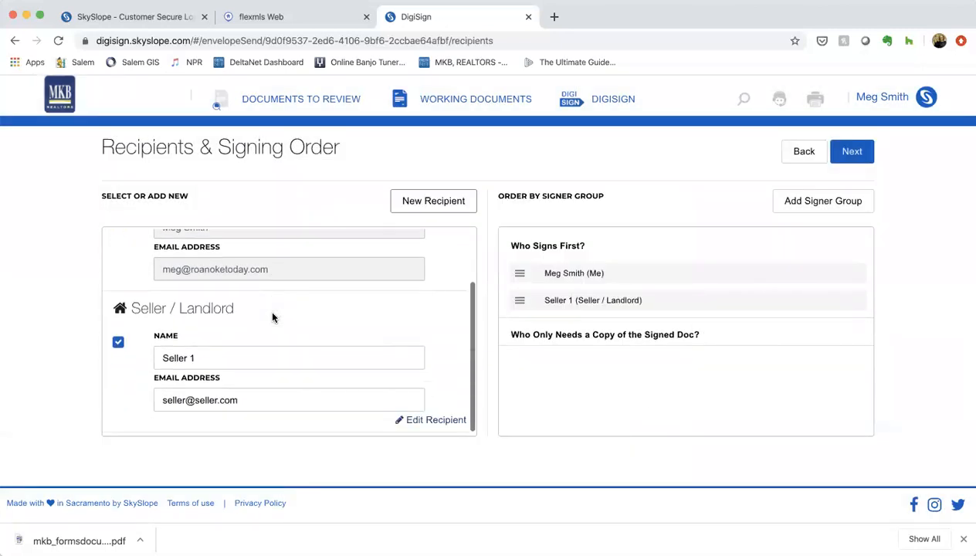
scroll(272, 317, "up", 2)
scroll(272, 317, "down", 2)
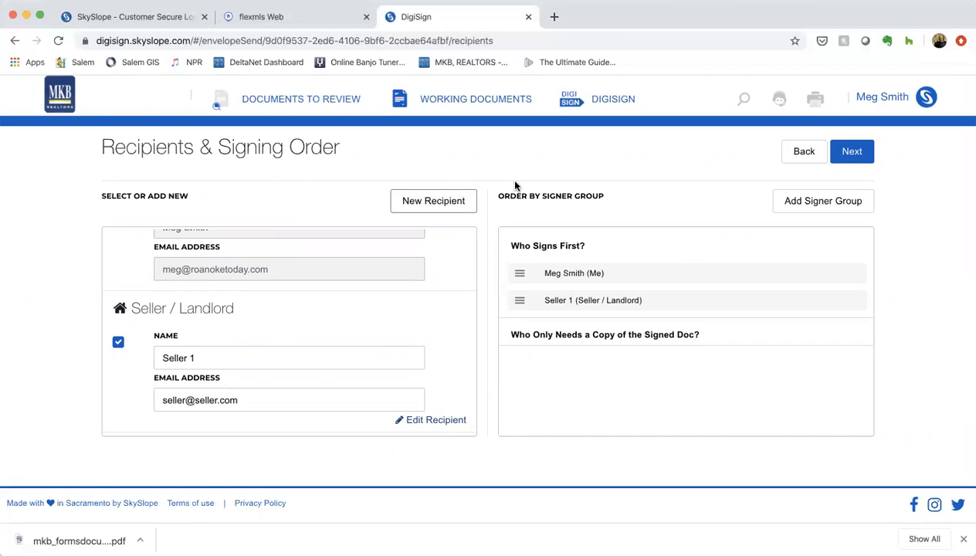
left_click(856, 157)
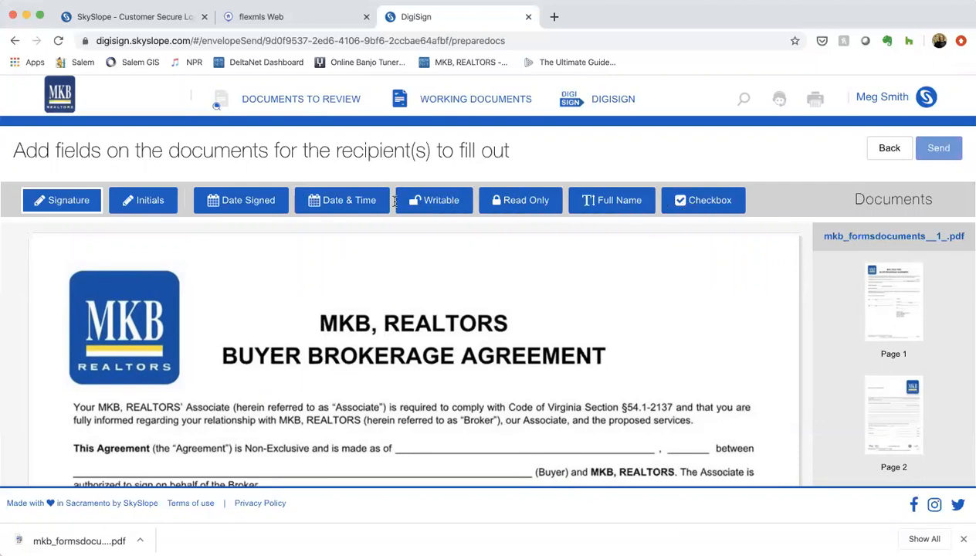
Place a signature field on the first Buyer line of page 1 and assign it to Seller 1
left_click(79, 202)
scroll(480, 367, "down", 10)
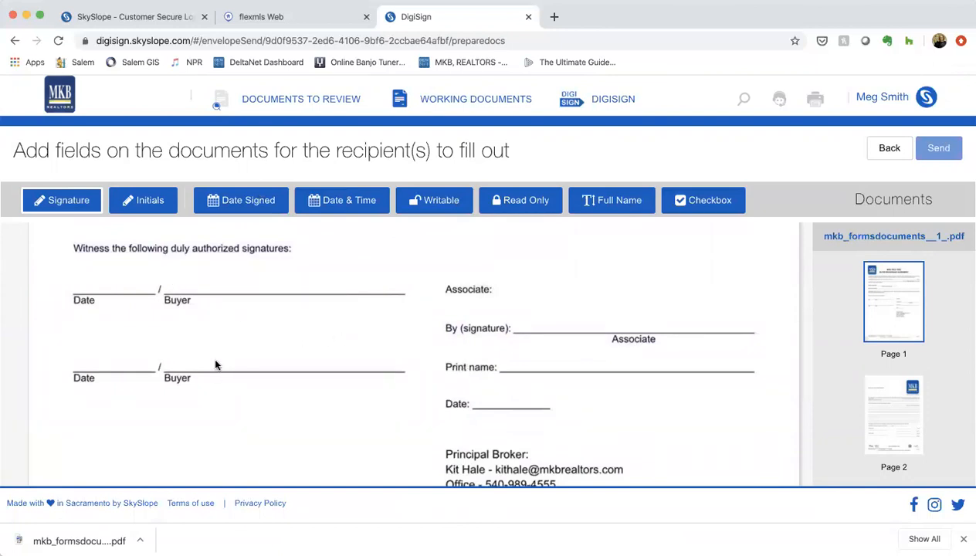
left_click(214, 289)
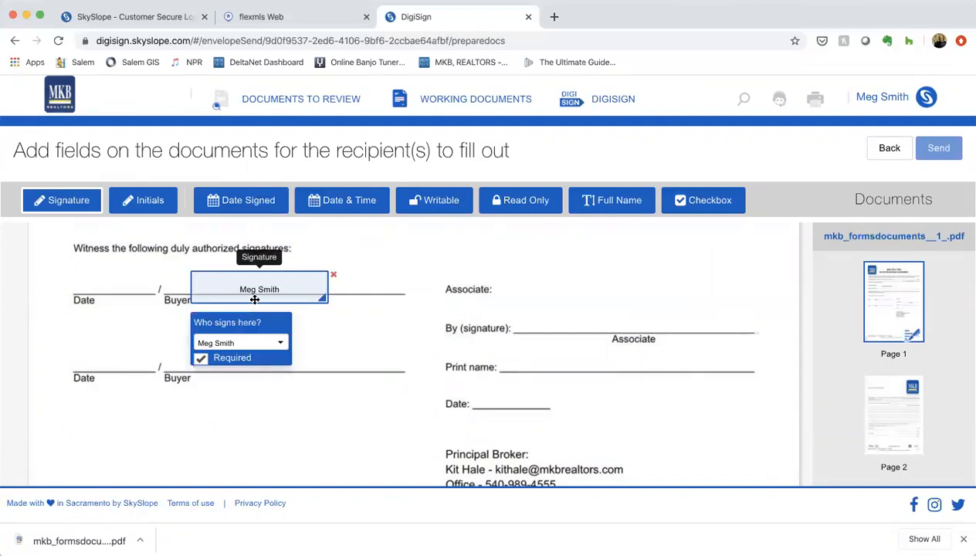
left_click_drag(255, 295, 232, 279)
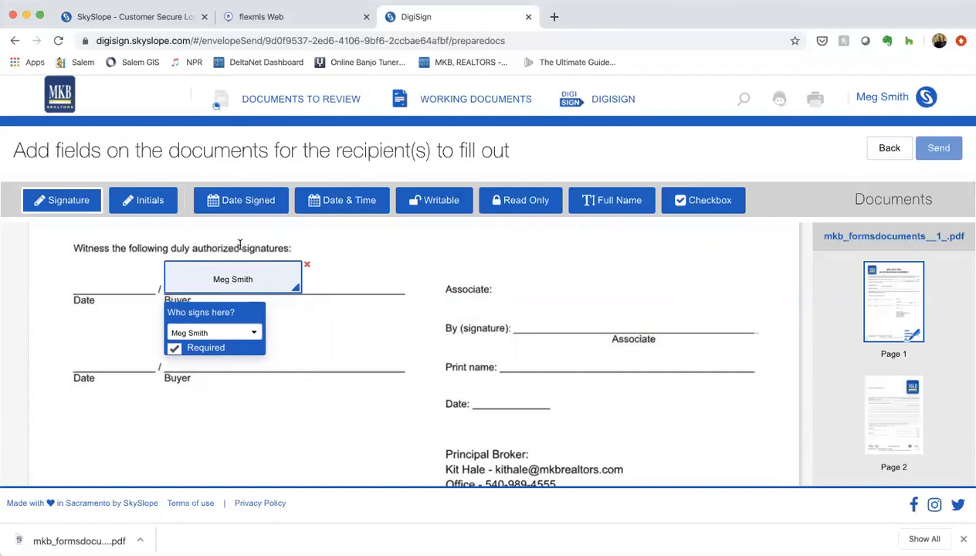
left_click(254, 336)
left_click(236, 375)
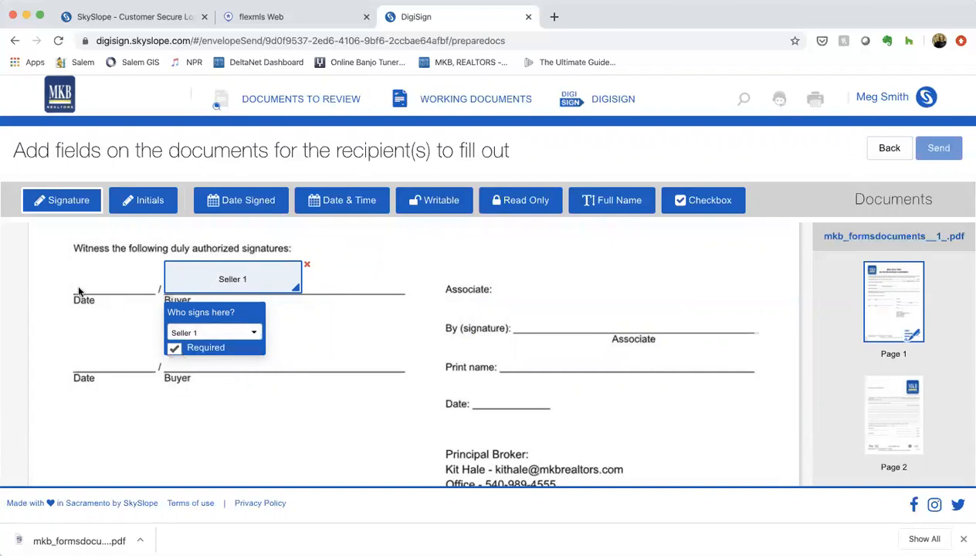
Add a Date Signed field for Seller 1 on the Date line beside the first Buyer signature
left_click(235, 202)
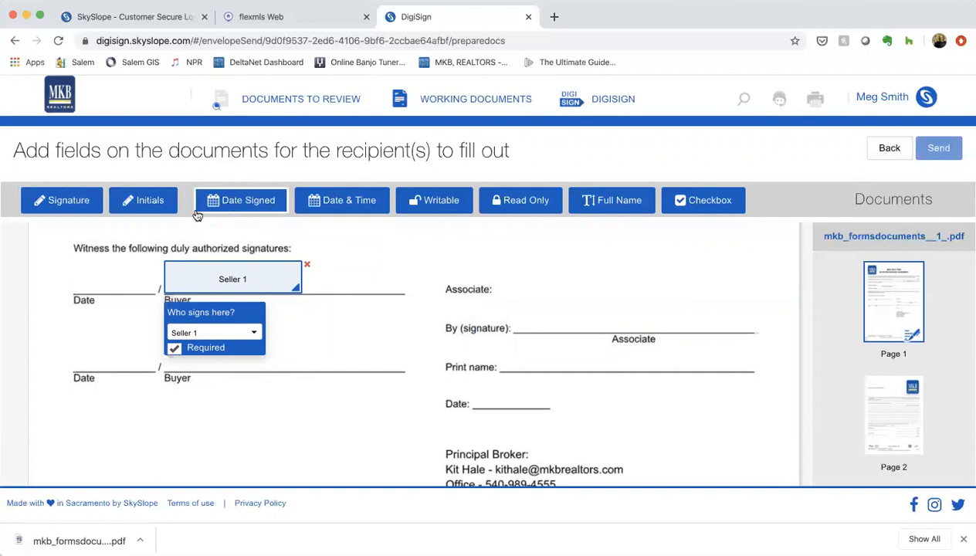
left_click(89, 279)
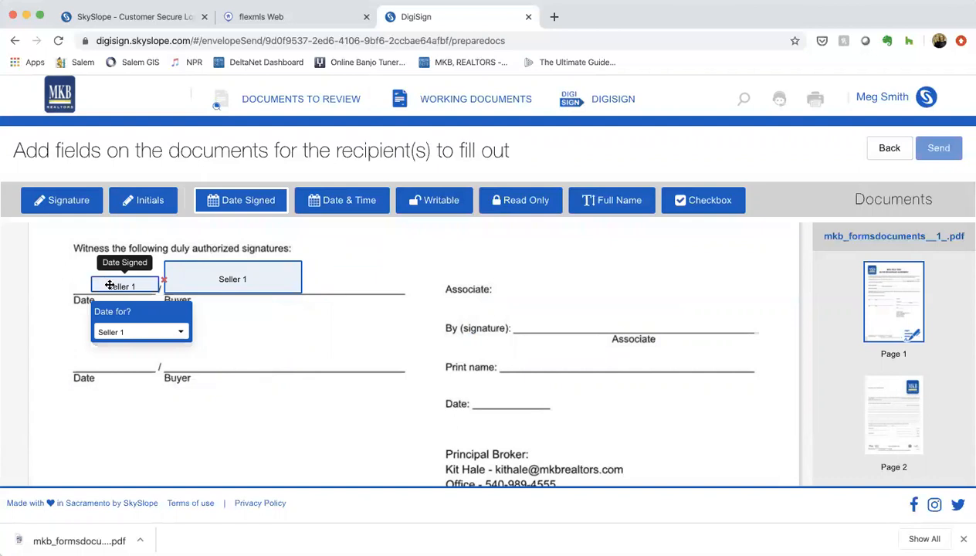
left_click_drag(111, 284, 96, 288)
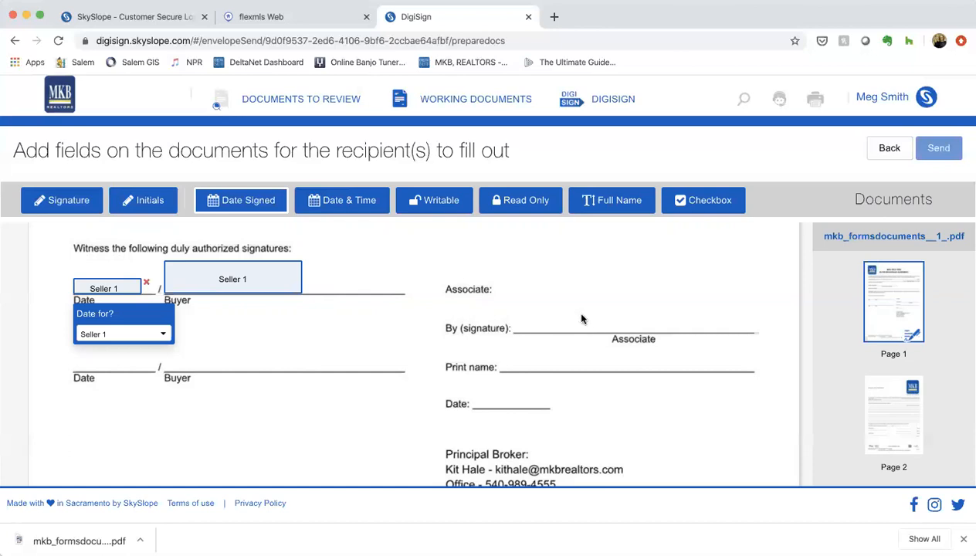
Place a signature field on the Associate's By (signature) line of page 1 and assign it to the account holder
left_click(79, 207)
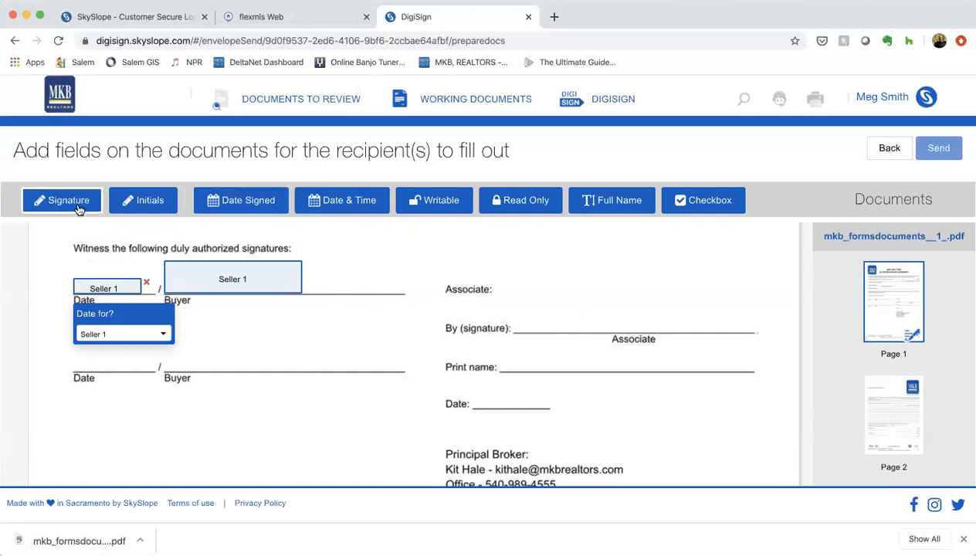
left_click(602, 301)
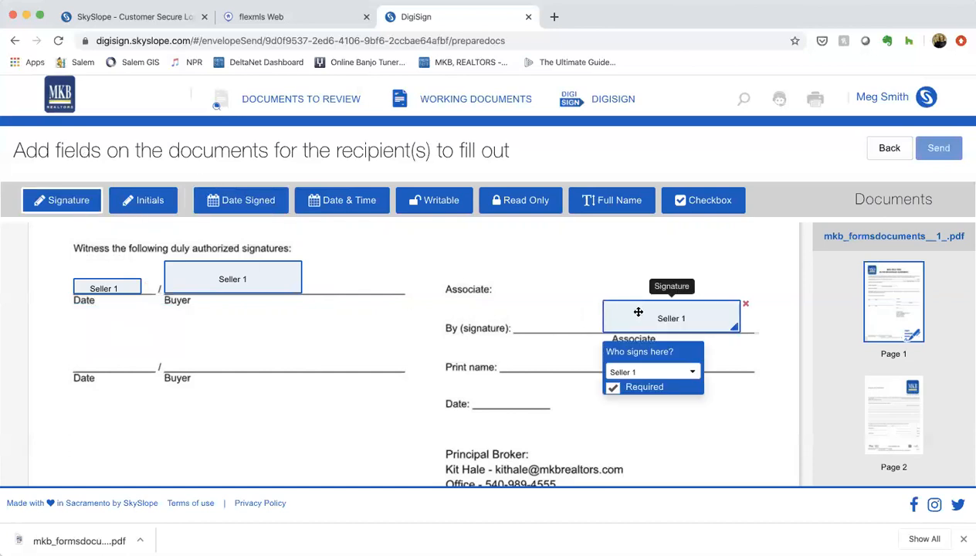
left_click_drag(691, 319, 603, 318)
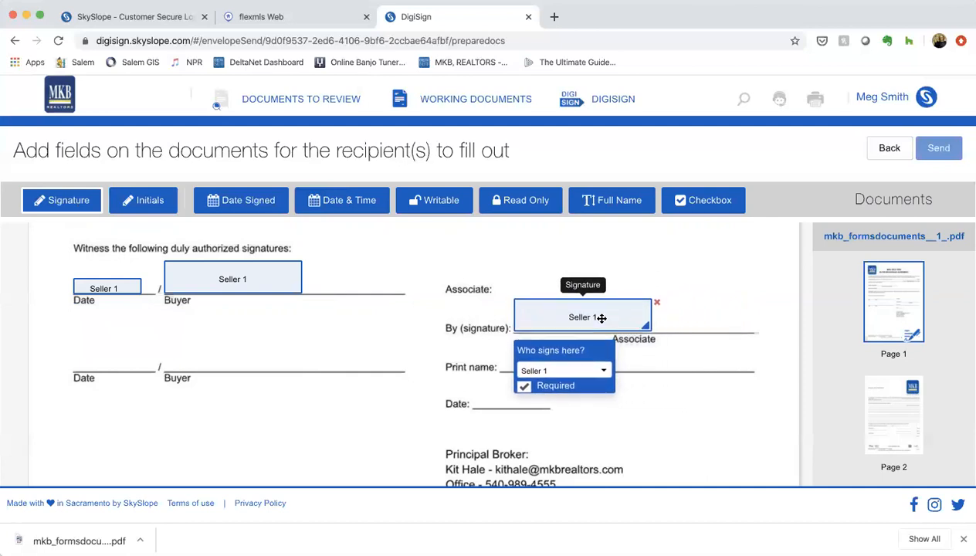
left_click(601, 371)
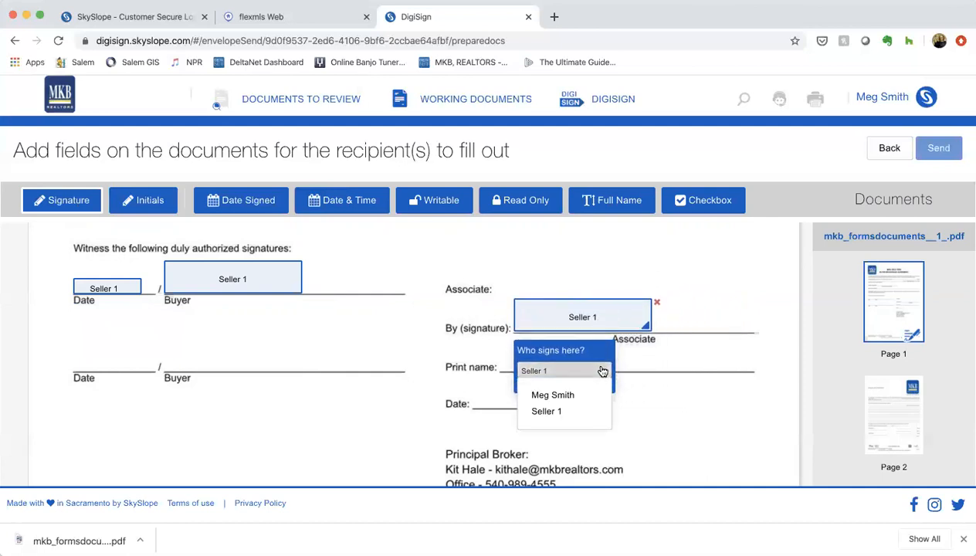
left_click(569, 395)
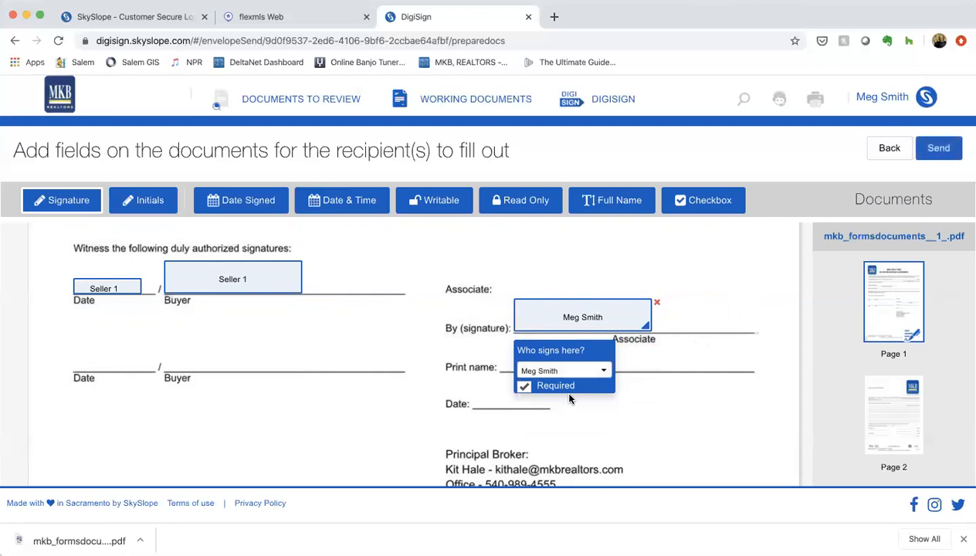
Place a required signature field for the account holder on the first SEAL line of page 2
scroll(506, 446, "down", 8)
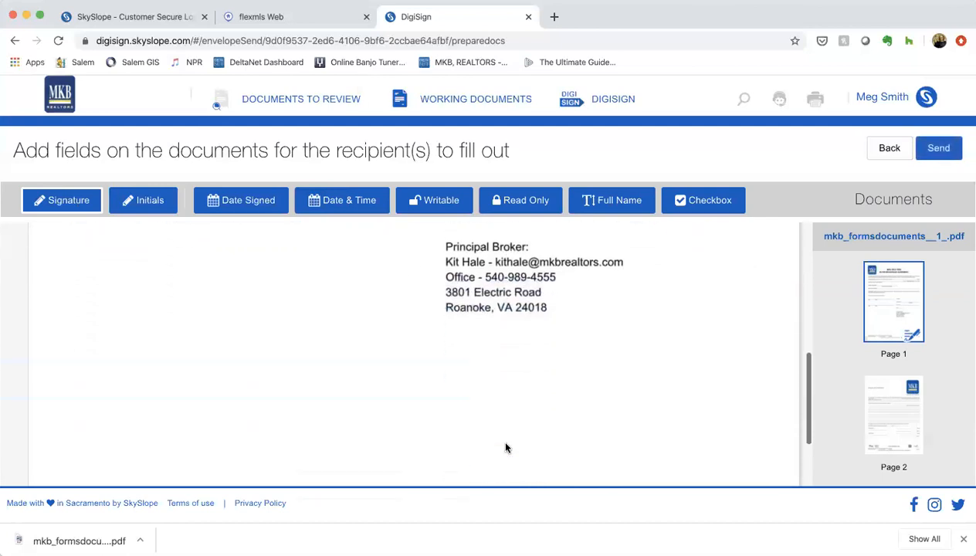
scroll(506, 448, "down", 15)
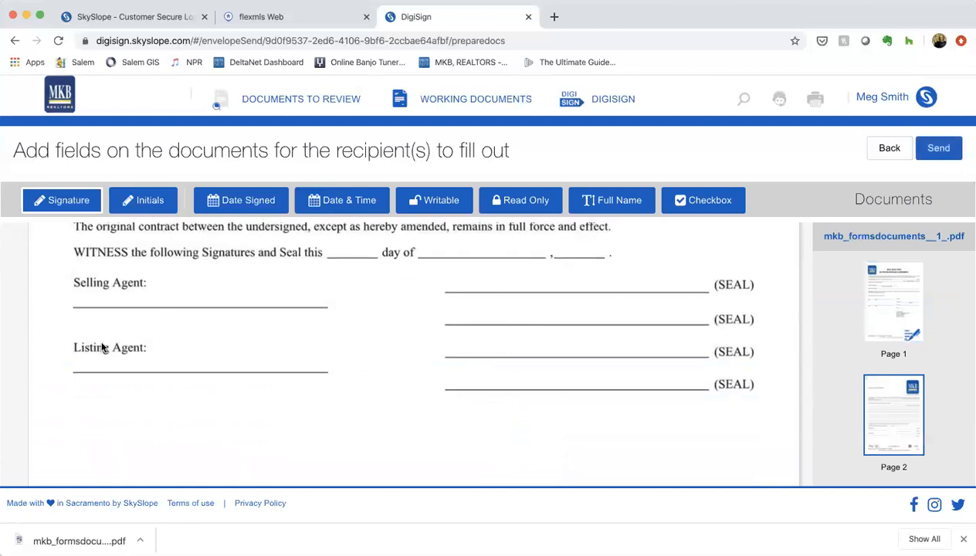
left_click(469, 278)
left_click_drag(490, 294, 474, 275)
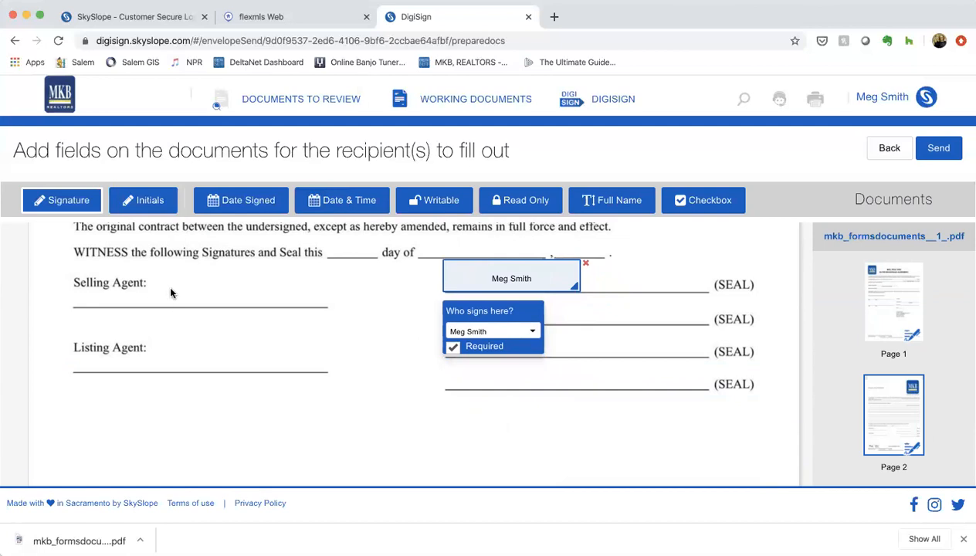
Add the account holder's signature field on the Selling Agent line of page 2, with a Date Signed field beside it
left_click(224, 300)
left_click_drag(228, 294, 229, 282)
left_click(271, 201)
left_click(357, 297)
left_click_drag(358, 298, 334, 301)
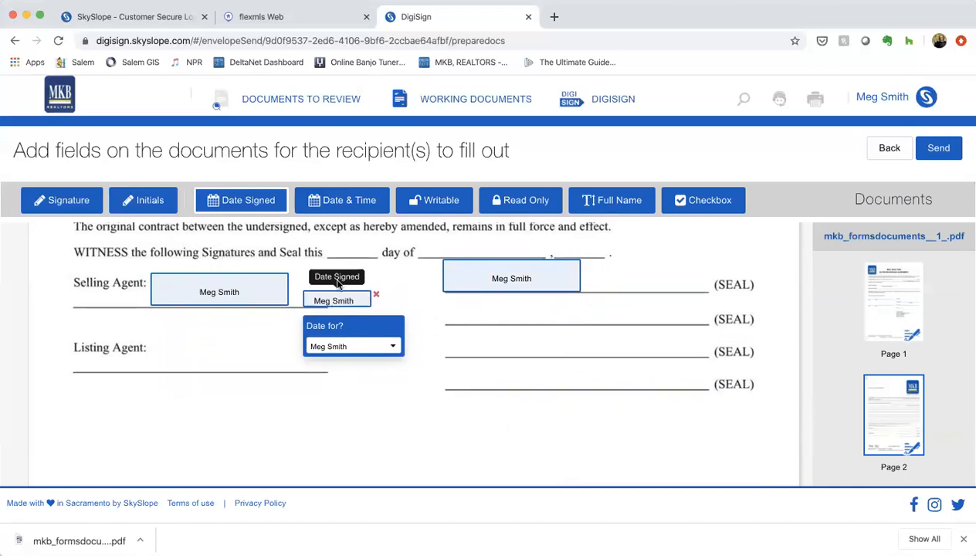
Start sending the envelope and enter "Seller signed docs" as the message subject
scroll(606, 399, "down", 3)
scroll(606, 399, "up", 5)
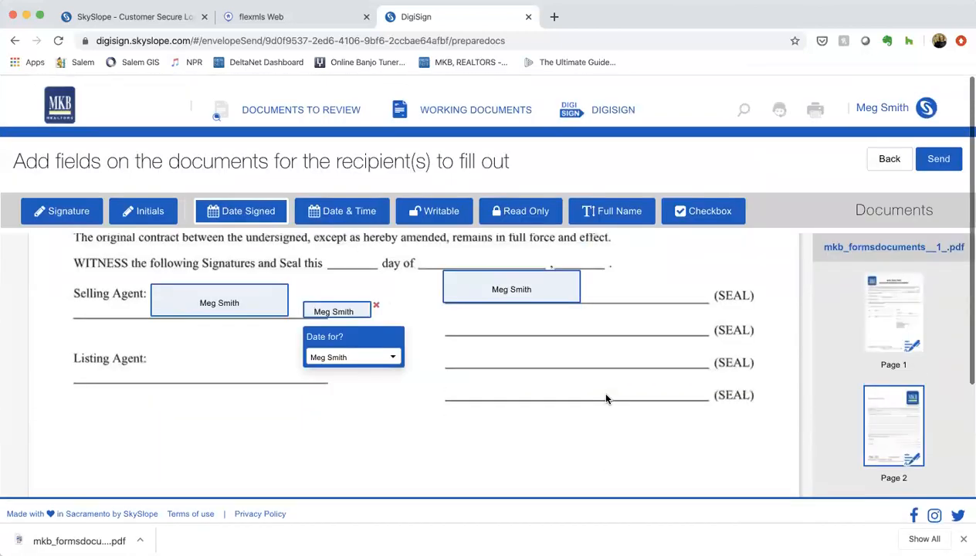
scroll(606, 399, "up", 15)
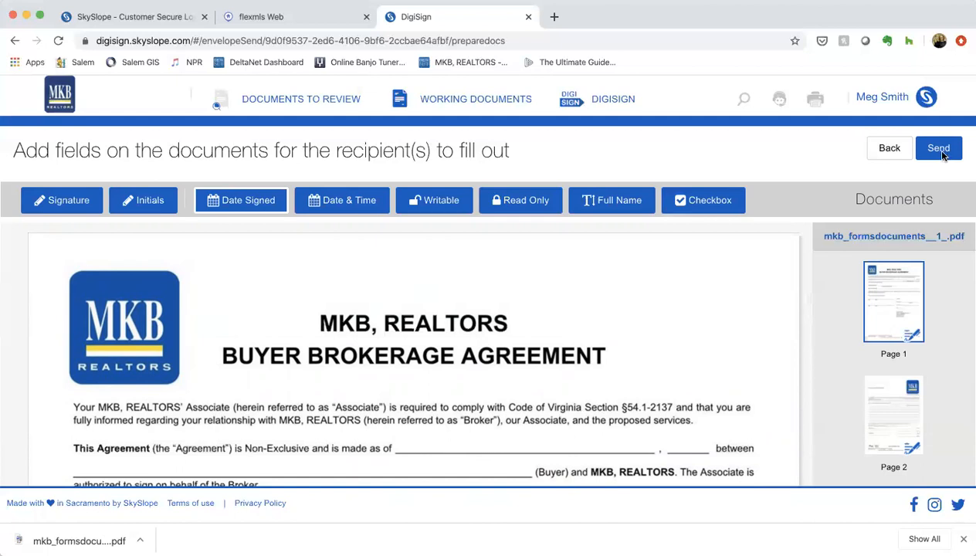
left_click(940, 153)
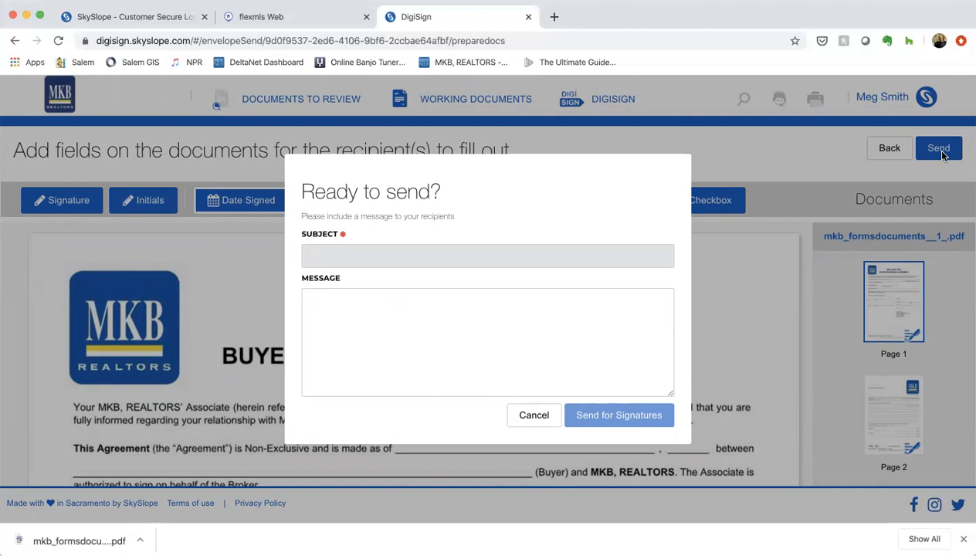
type("Seller signed docs")
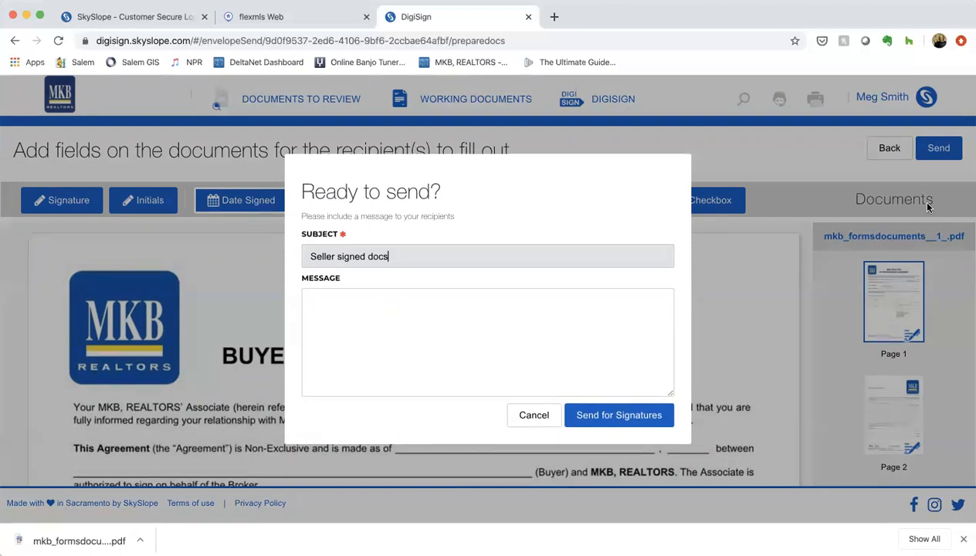